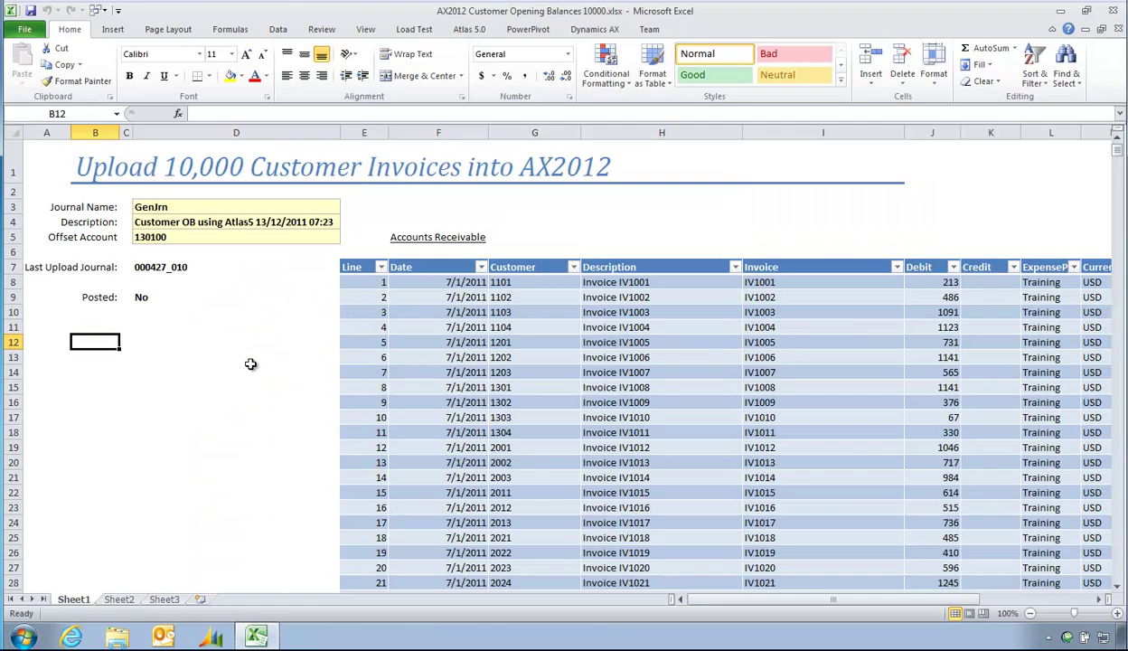
# Open the Atlas 5.0 journal upload pane in Designer mode, listing the Customer Opening Balances template.
pyautogui.click(246, 363)
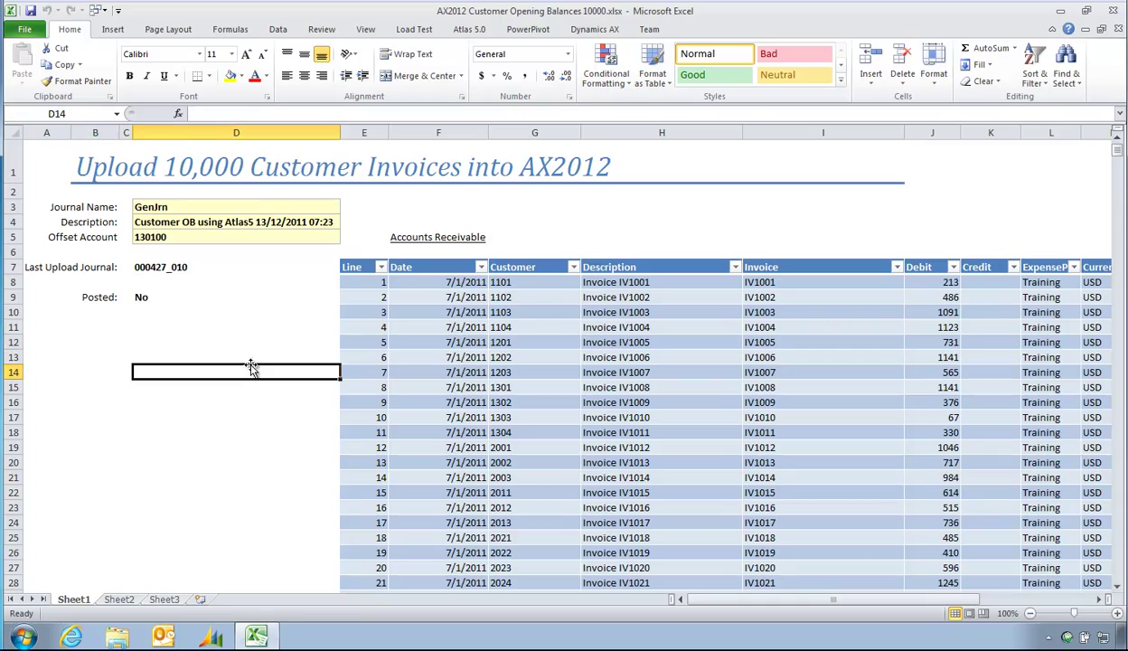
pyautogui.moveTo(1117, 150)
pyautogui.mouseDown()
pyautogui.moveTo(1105, 500)
pyautogui.moveTo(1116, 150)
pyautogui.mouseUp()
pyautogui.click(484, 30)
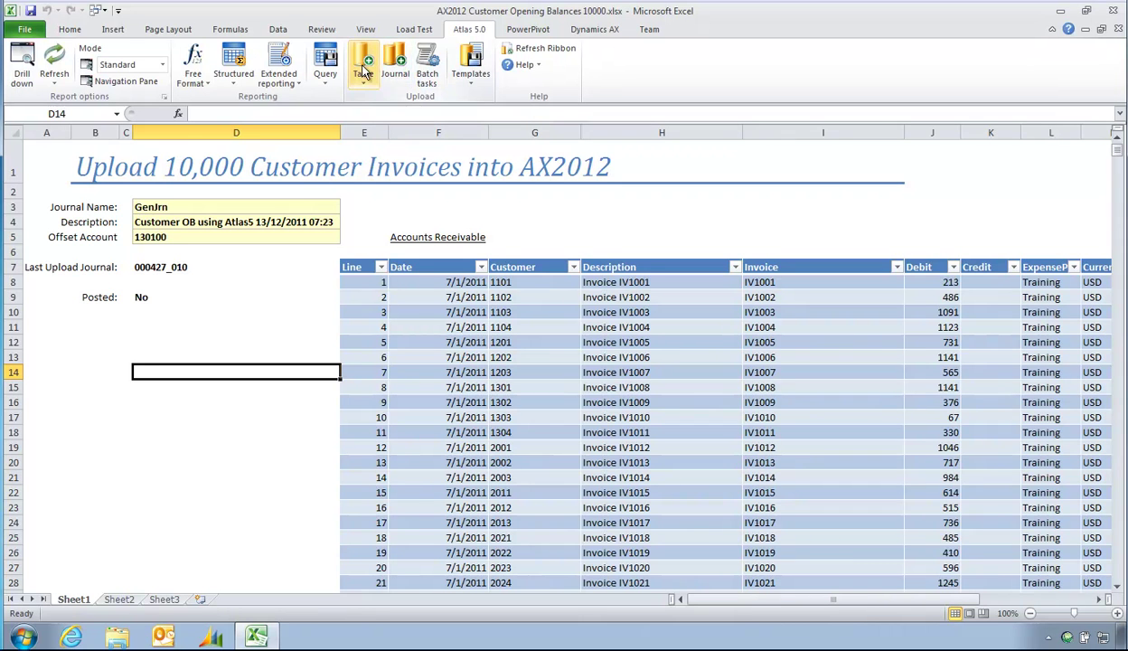
pyautogui.click(395, 65)
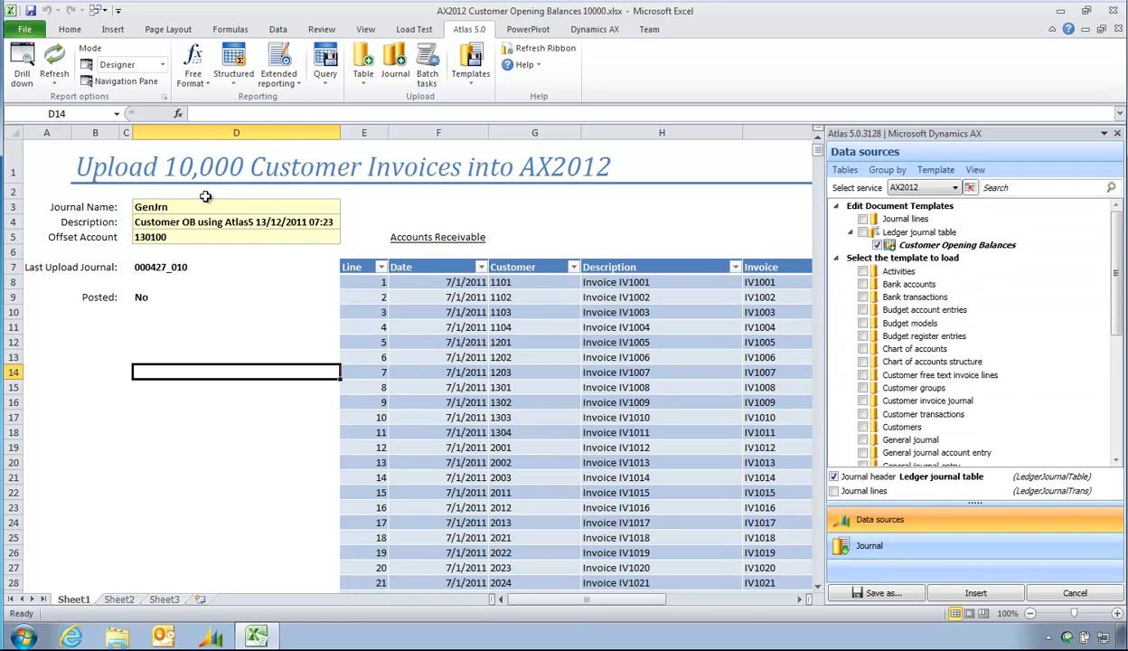
# Select the Customer Opening Balances template and show its journal field mappings.
pyautogui.click(117, 113)
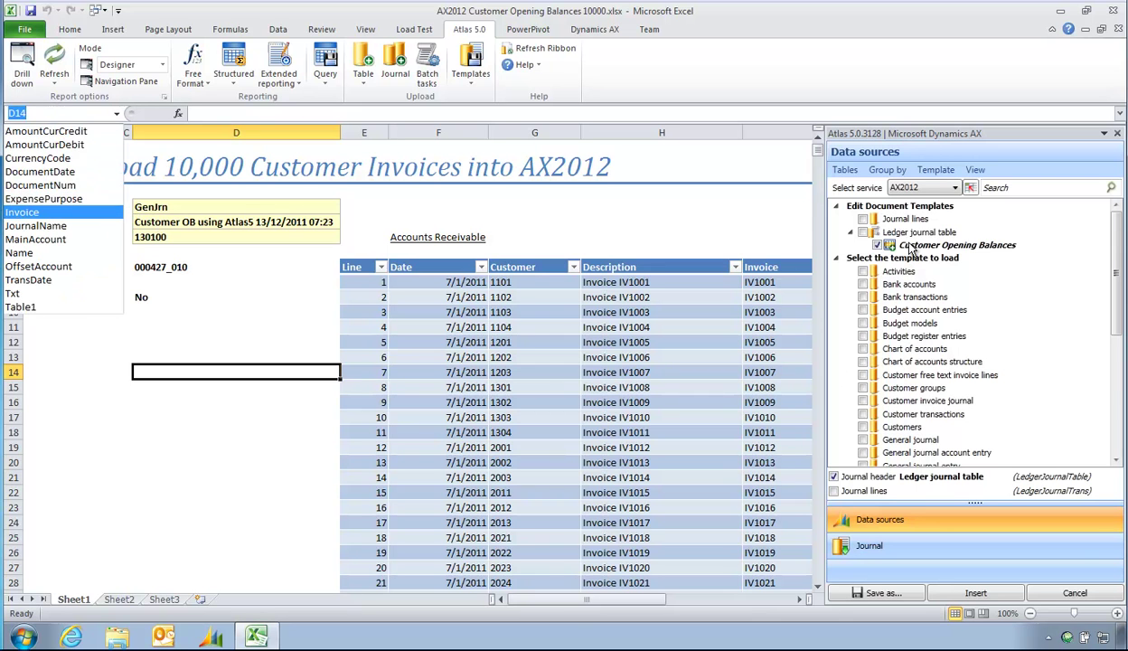
pyautogui.click(911, 251)
pyautogui.click(911, 244)
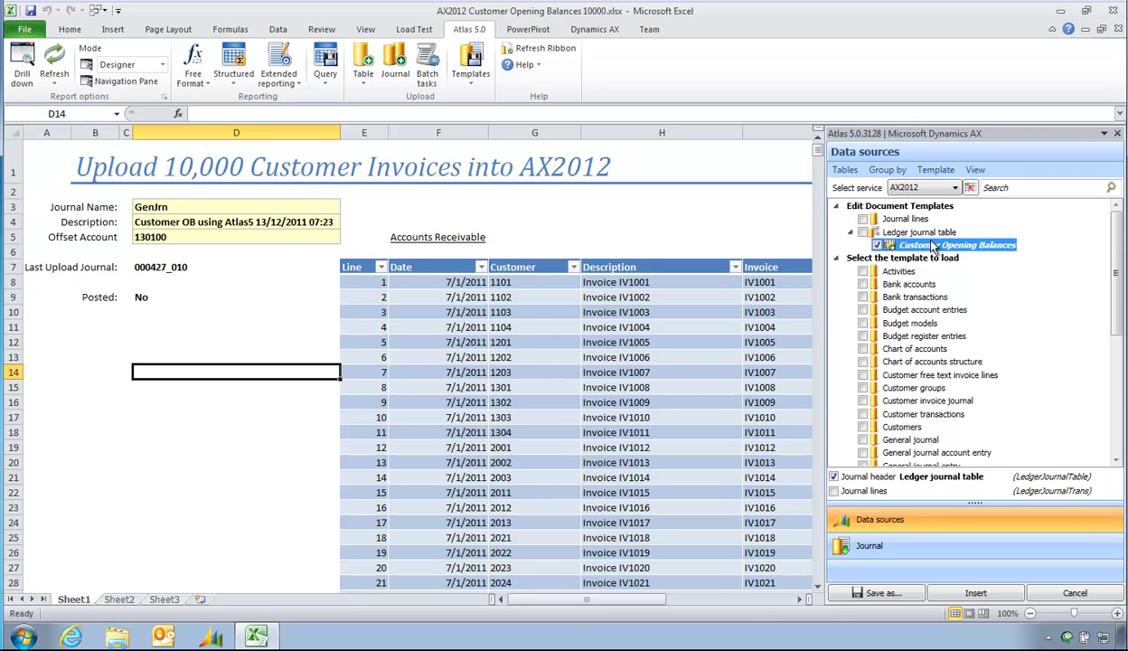
pyautogui.click(908, 546)
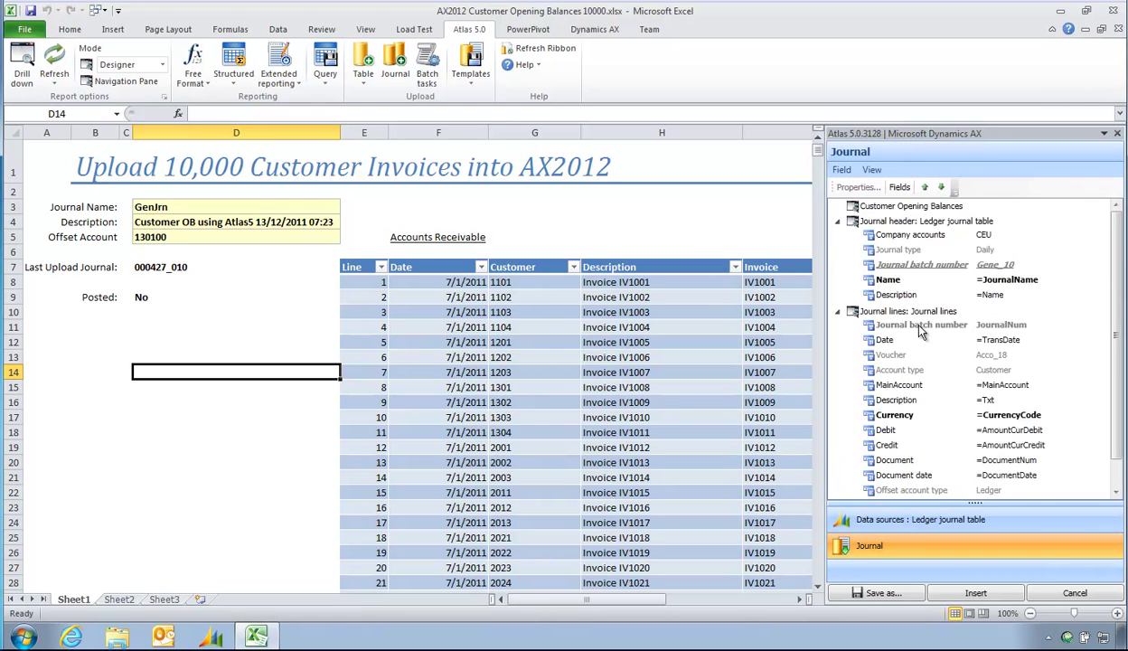
# Select the ExpensePurpose journal line mapping and open the list of journal line fields.
pyautogui.click(918, 325)
pyautogui.scroll(-1, 902, 370)
pyautogui.click(917, 490)
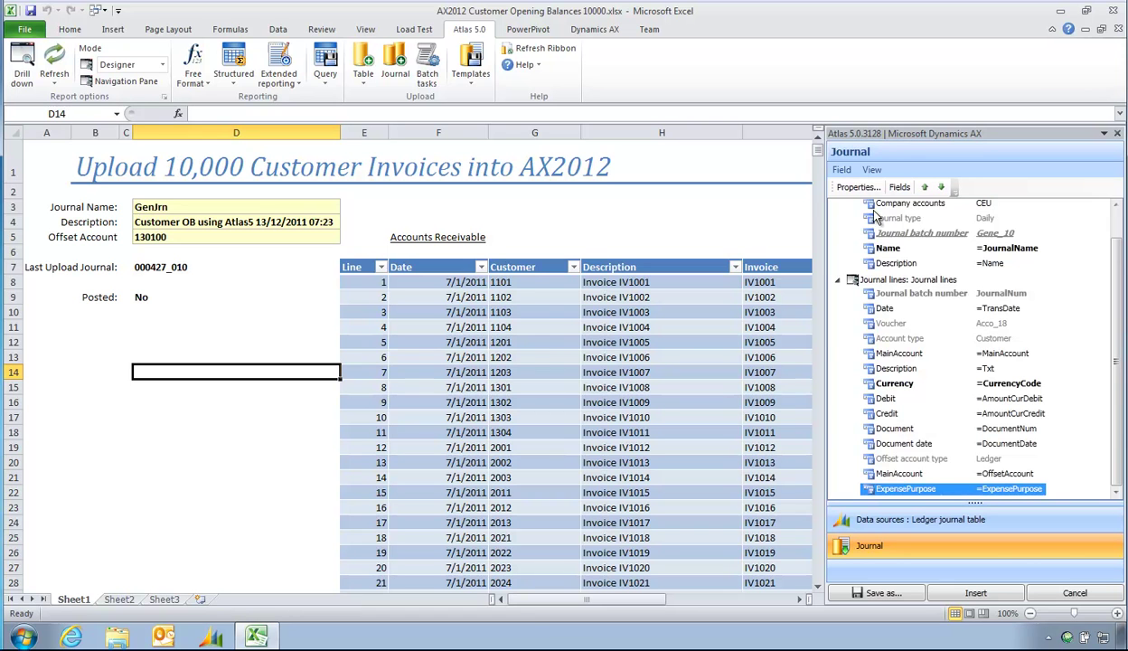
pyautogui.click(895, 188)
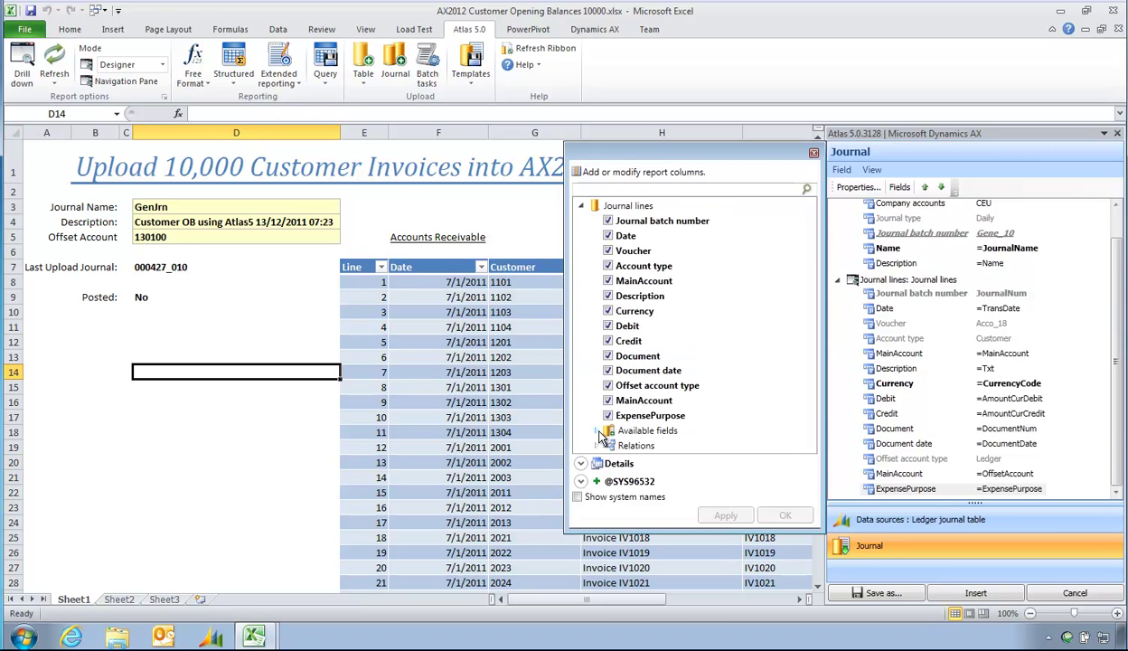
# With system names shown, check the Invoice (Invoice) field for the journal lines and confirm.
pyautogui.click(596, 430)
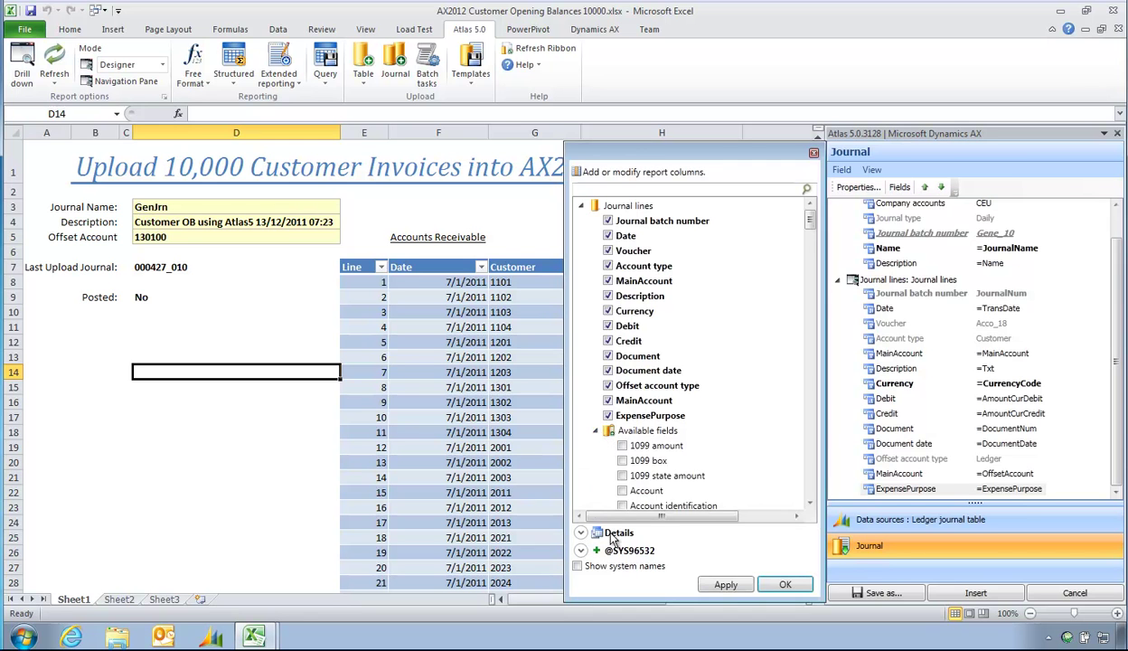
pyautogui.scroll(-2, 612, 472)
pyautogui.scroll(-12, 612, 472)
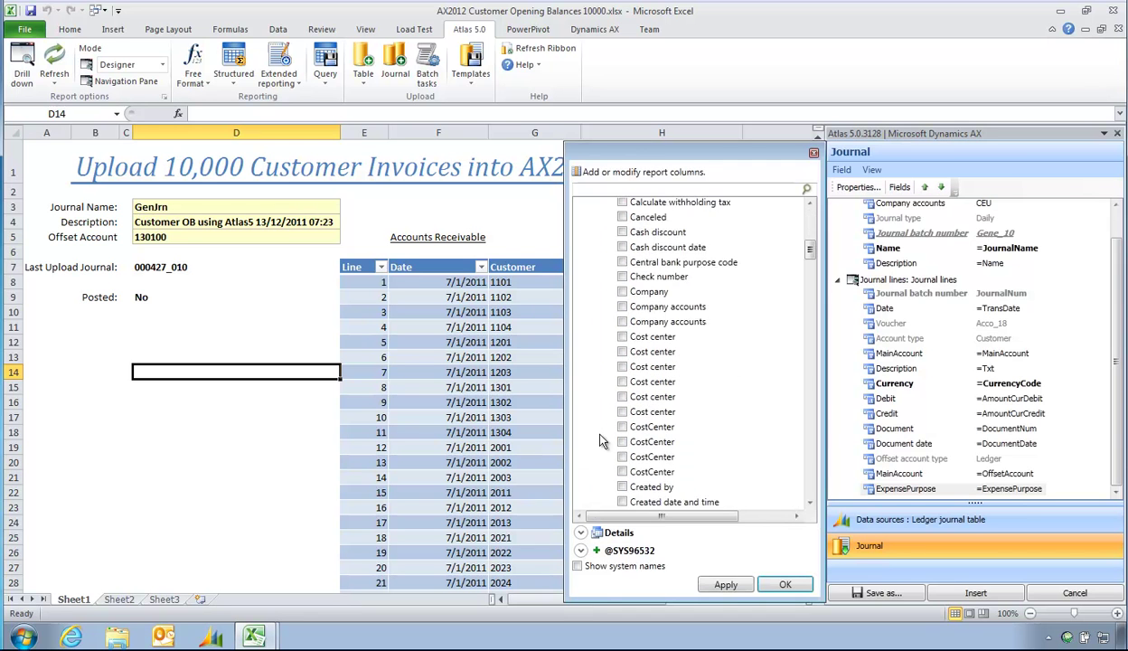
pyautogui.scroll(-6, 603, 441)
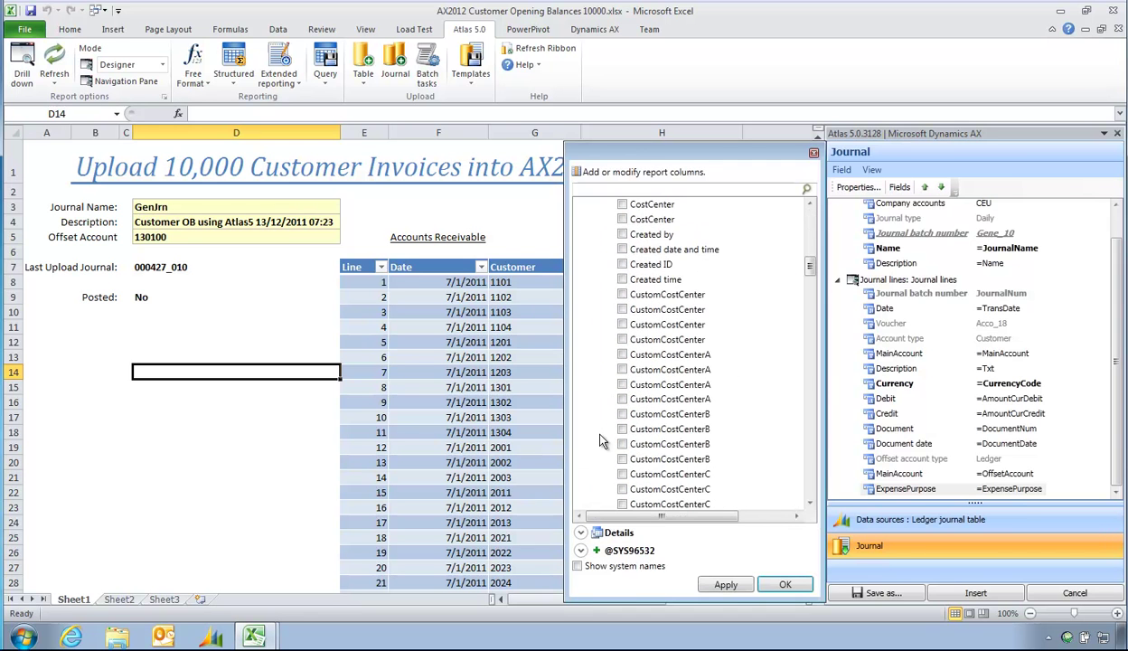
pyautogui.click(577, 566)
pyautogui.scroll(-15, 633, 398)
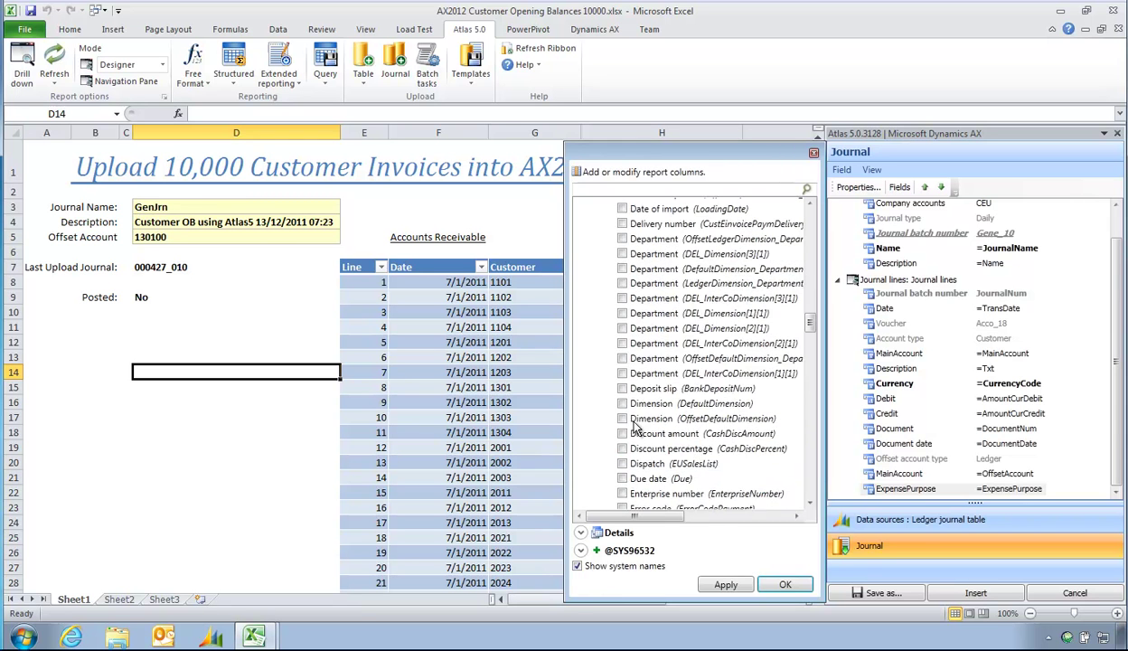
pyautogui.scroll(-5, 635, 425)
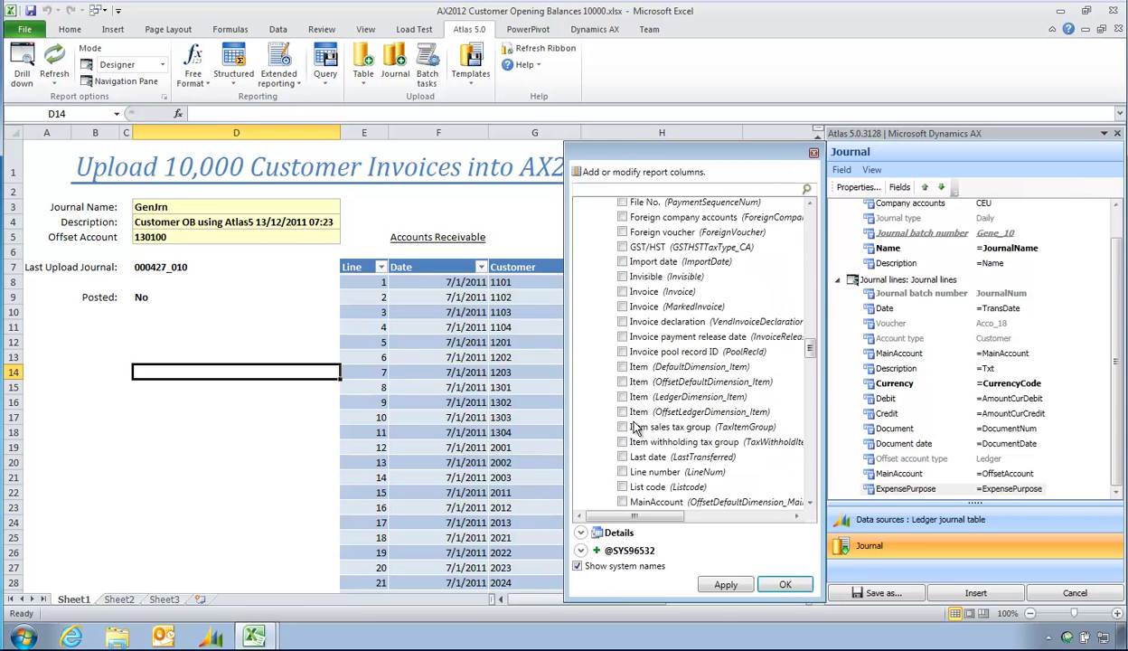
pyautogui.click(622, 292)
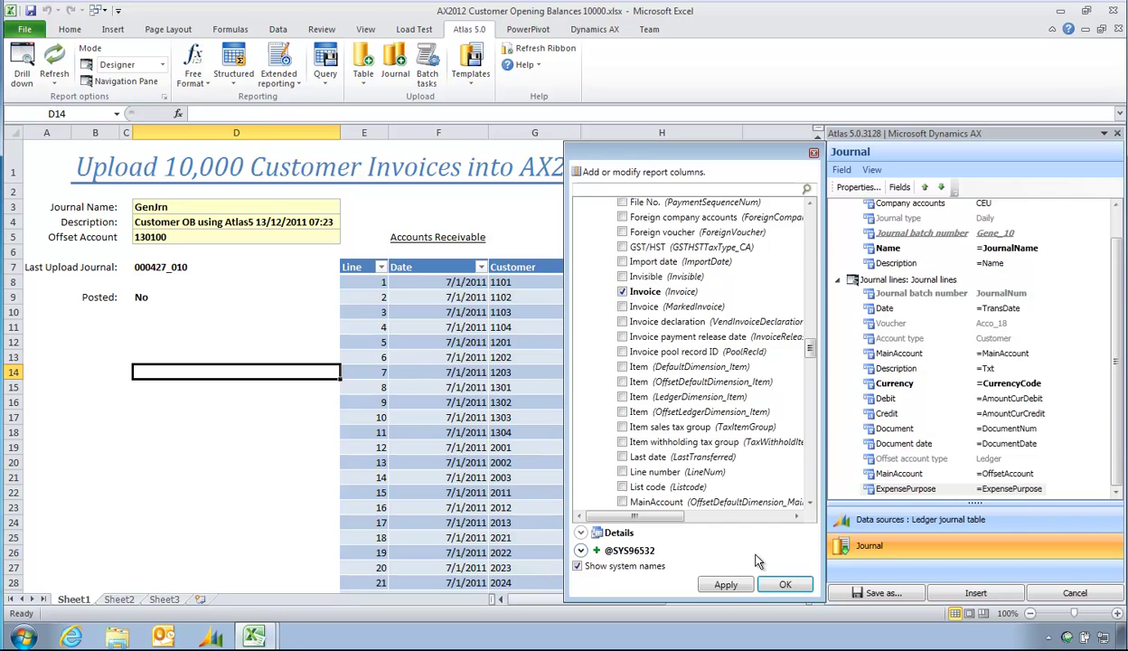
pyautogui.click(786, 585)
# Map the new Invoice field to =Invoice, then save the template and close the pane.
pyautogui.click(890, 488)
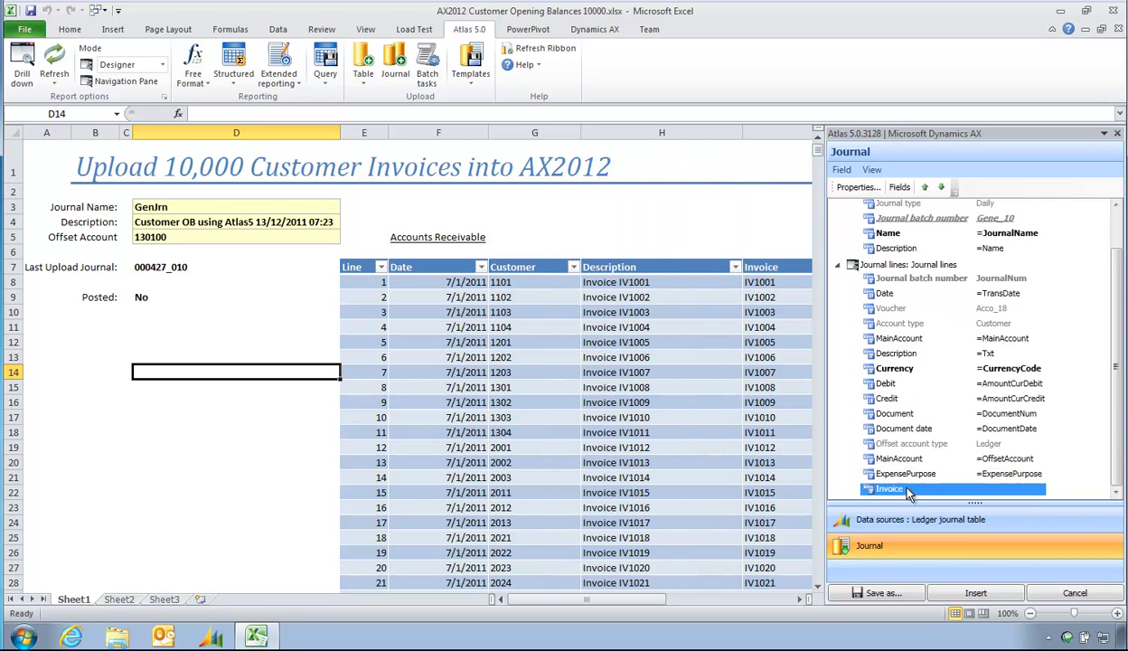
pyautogui.rightClick(909, 491)
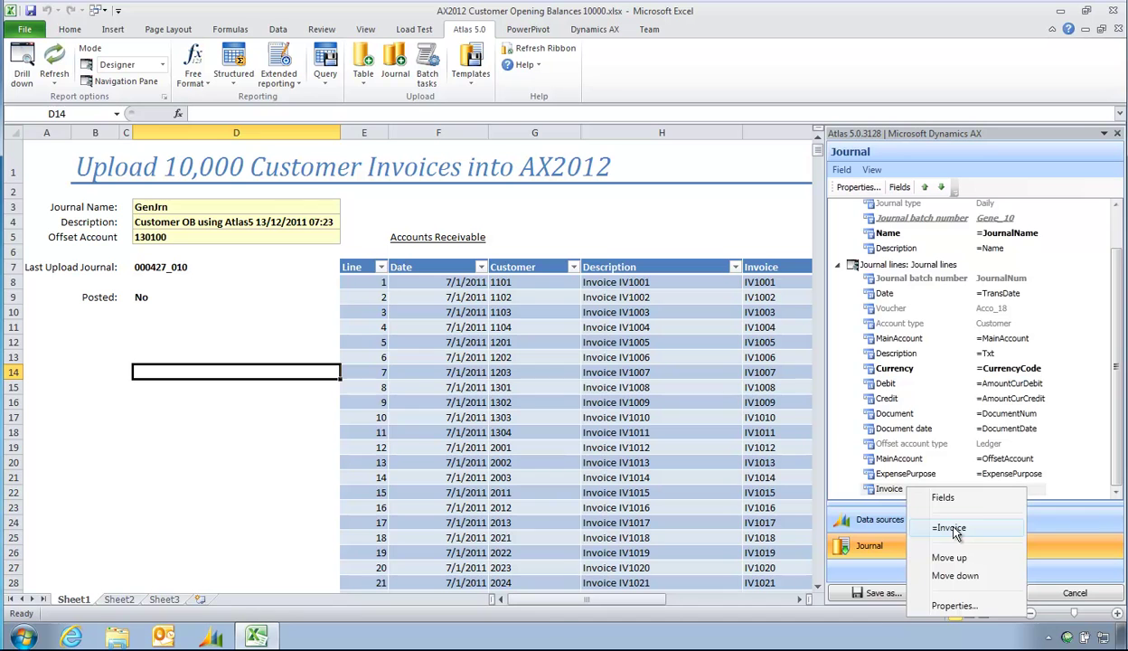
pyautogui.click(935, 516)
pyautogui.click(973, 594)
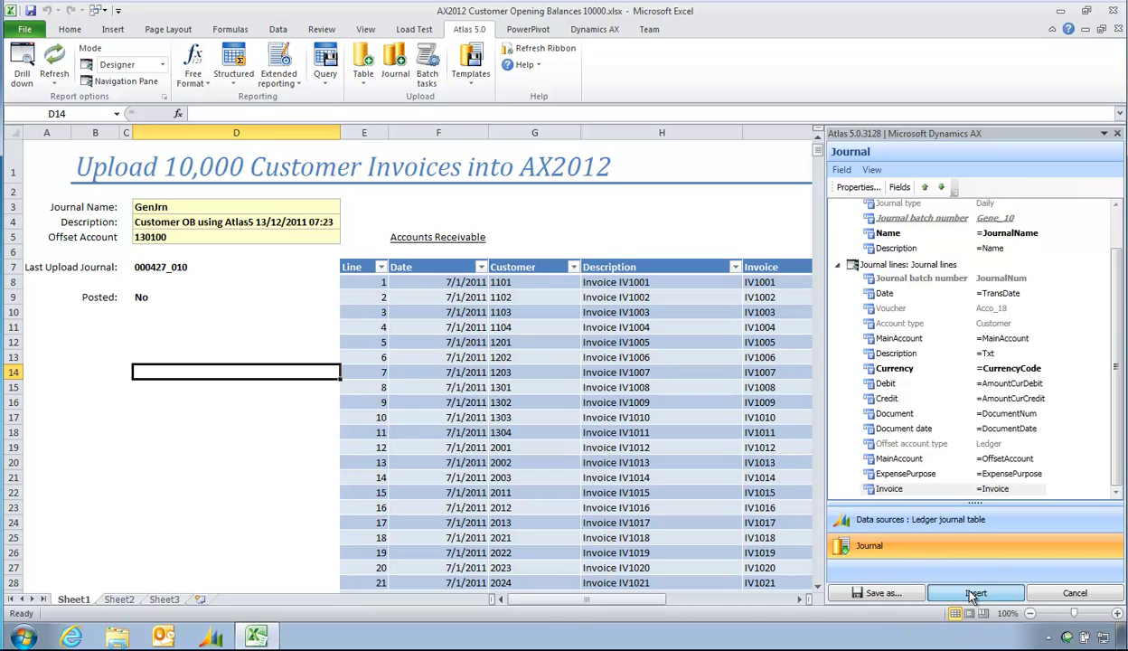
pyautogui.click(973, 594)
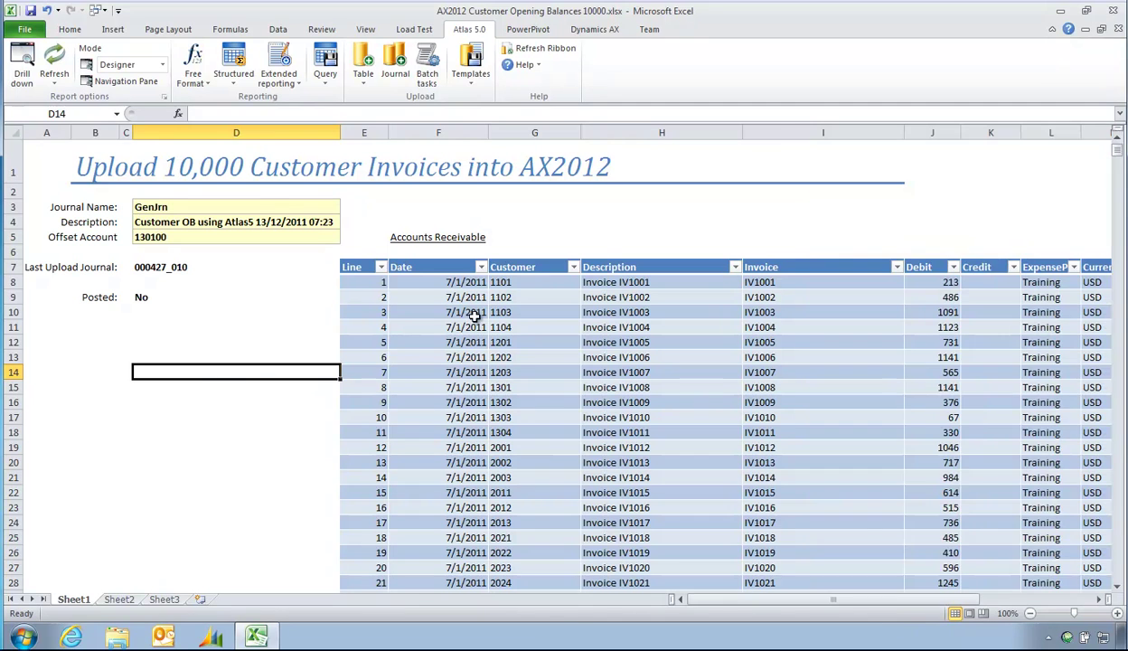
# Switch the Atlas add-in mode from Designer to Standard.
pyautogui.click(186, 342)
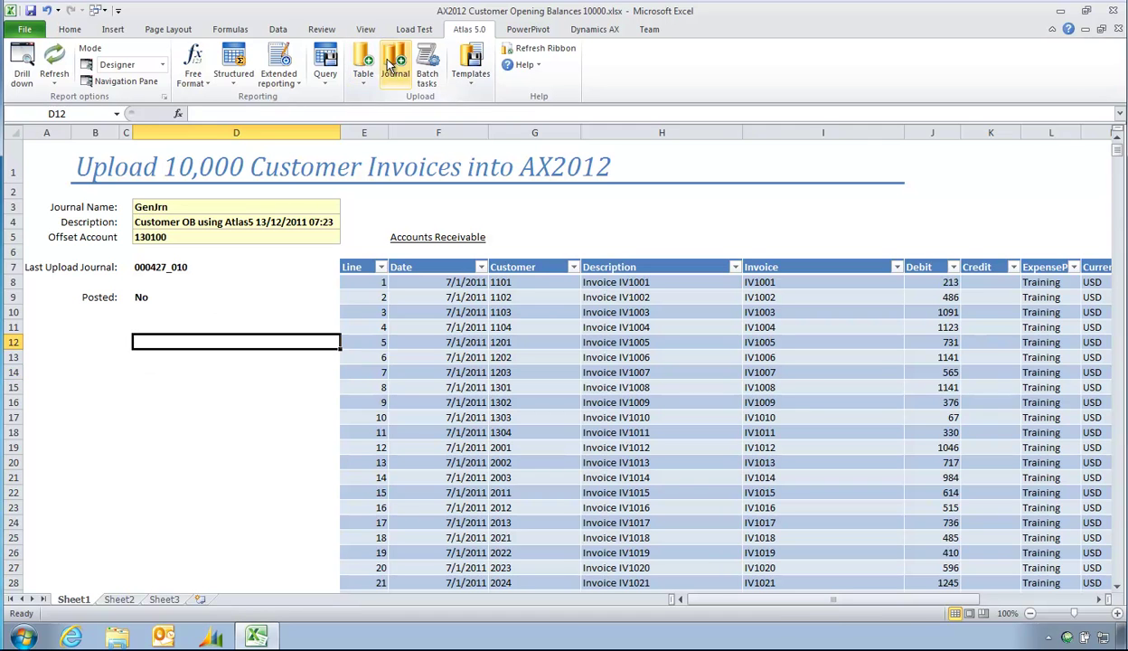
pyautogui.click(162, 64)
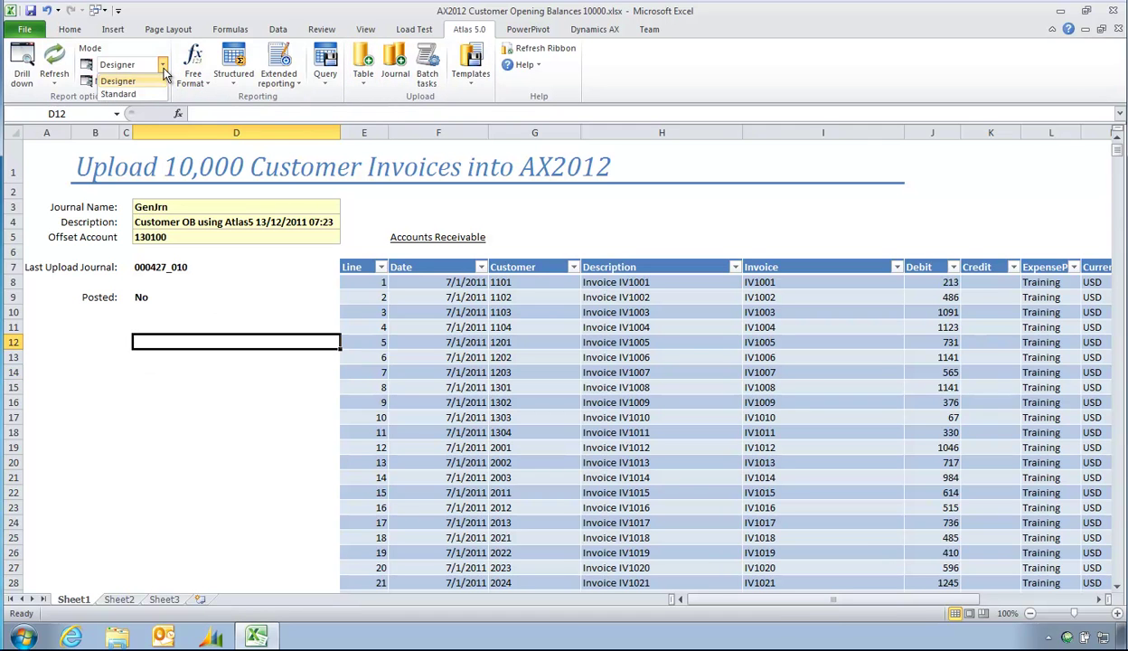
pyautogui.click(135, 95)
pyautogui.click(178, 402)
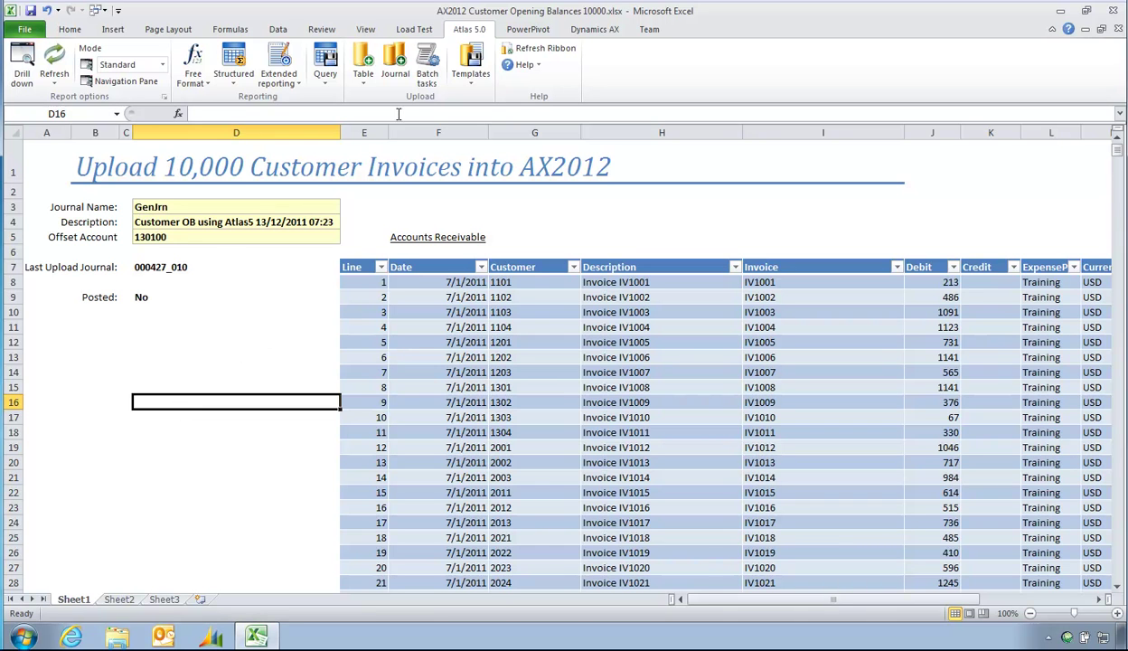
# Upload the 10,000 invoice lines to an AX general journal via Data sources, Journal and Confirmation.
pyautogui.click(395, 81)
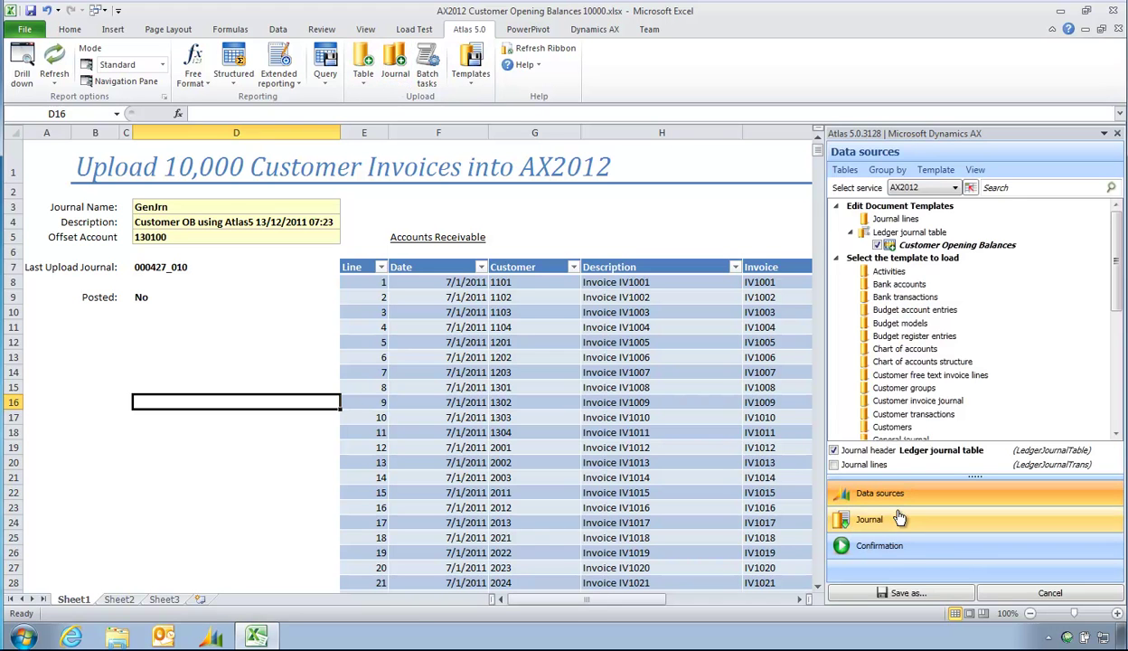
pyautogui.click(900, 517)
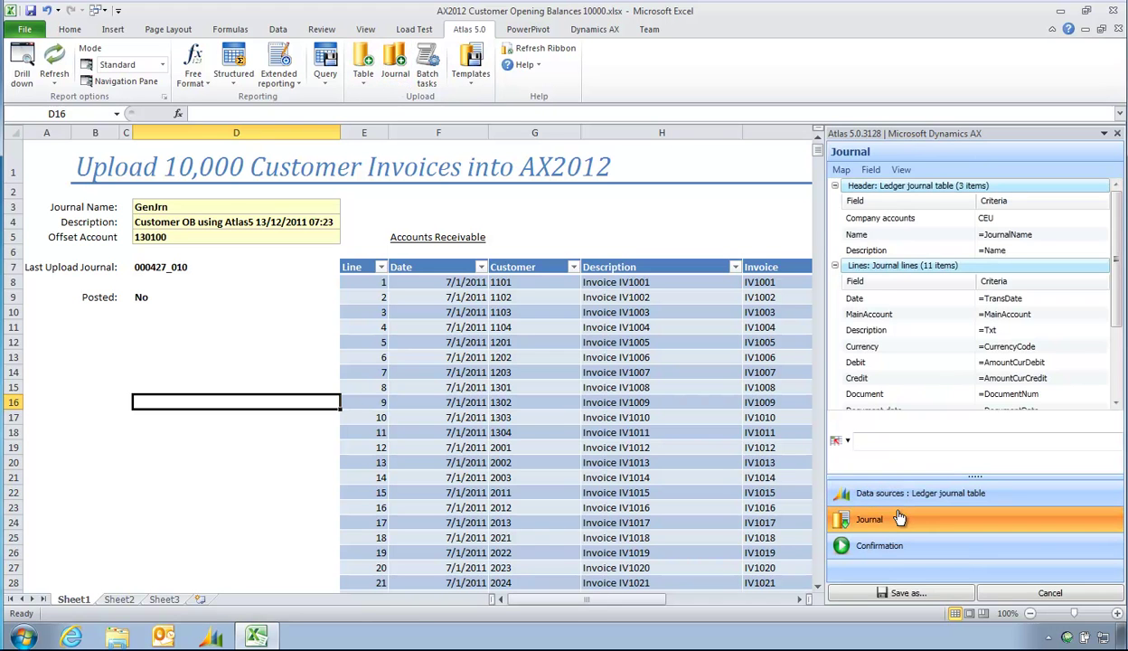
pyautogui.click(912, 548)
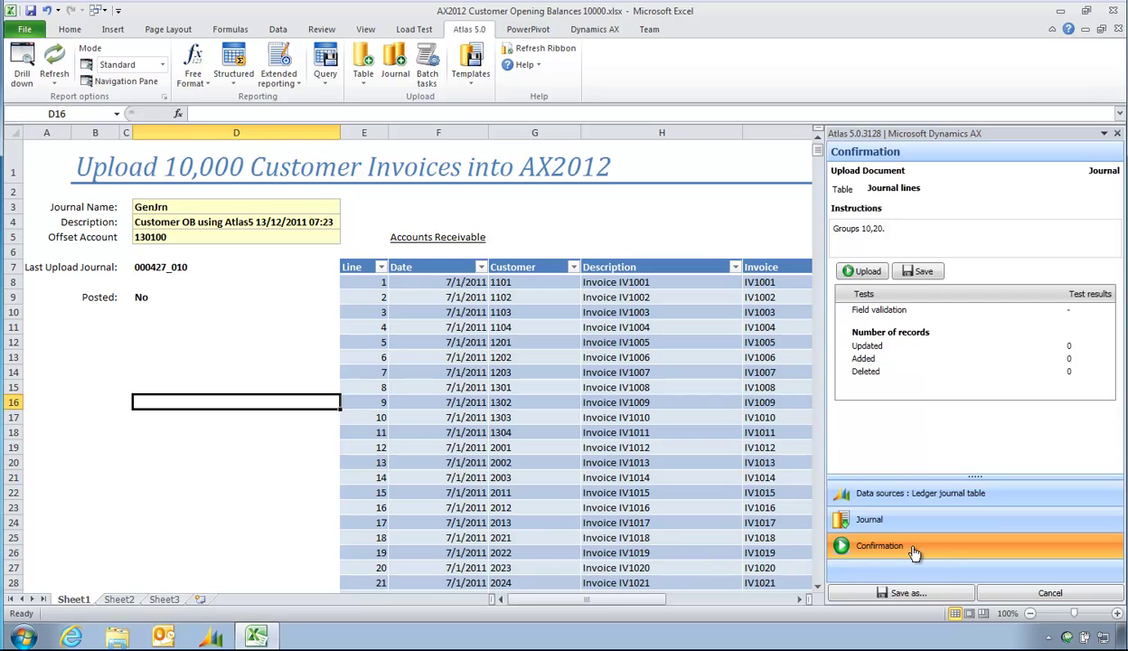
pyautogui.click(870, 273)
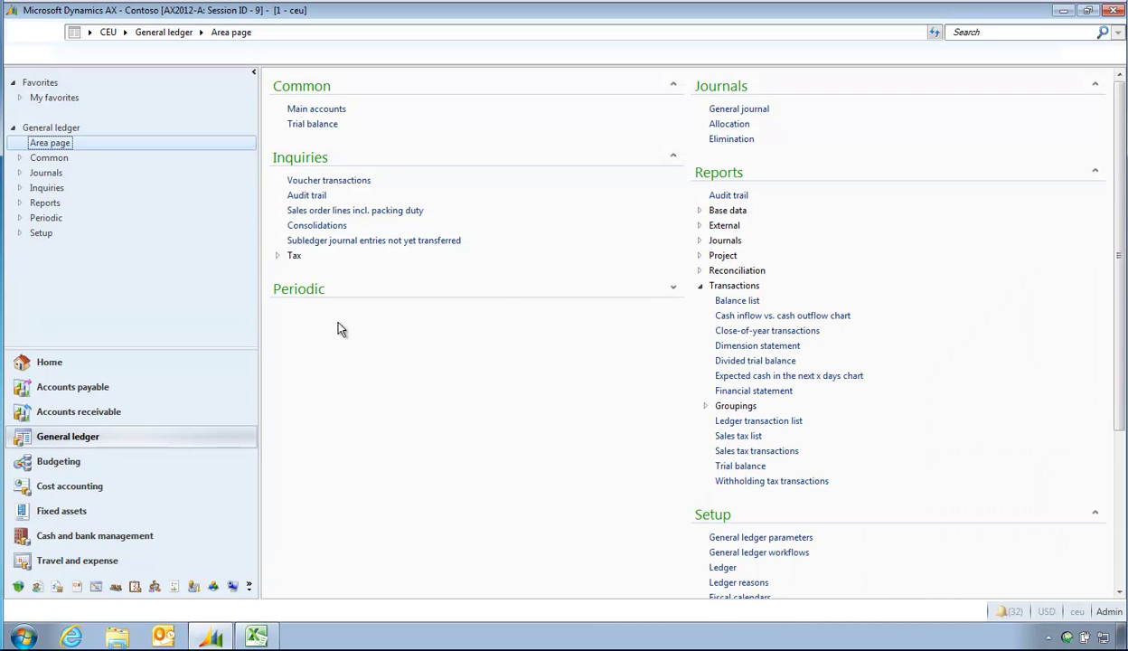
# Open the General journal list of open GenJrn batches from the General ledger page.
pyautogui.click(741, 110)
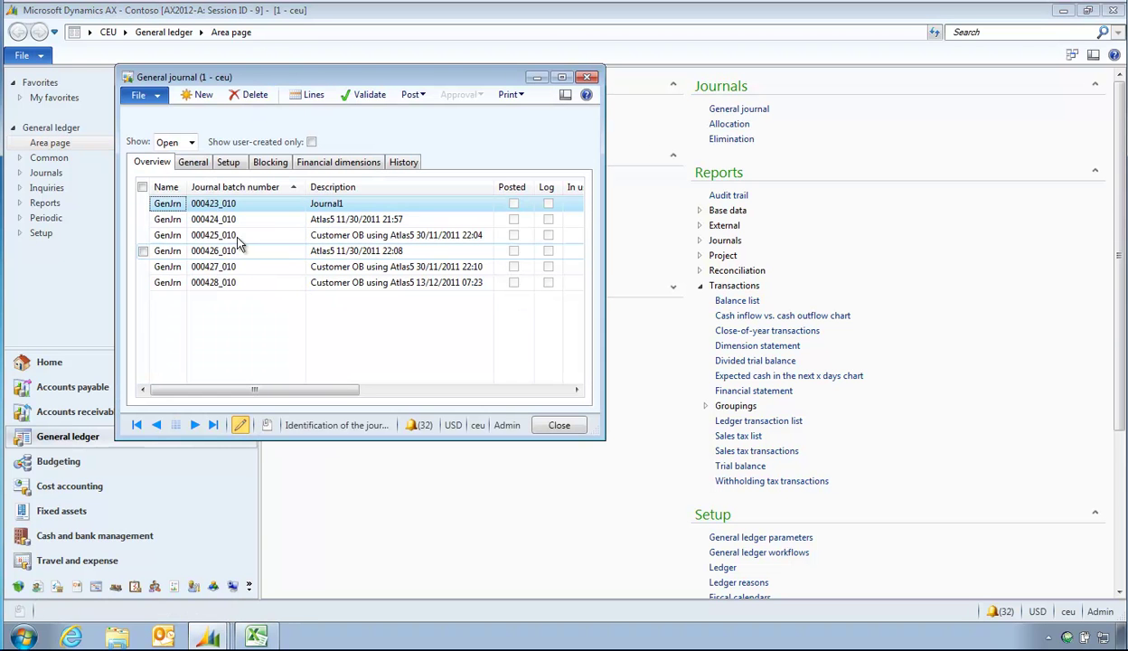
# Sort the journals by Description, select batch 000428_010 and open its lines.
pyautogui.click(364, 187)
pyautogui.click(327, 200)
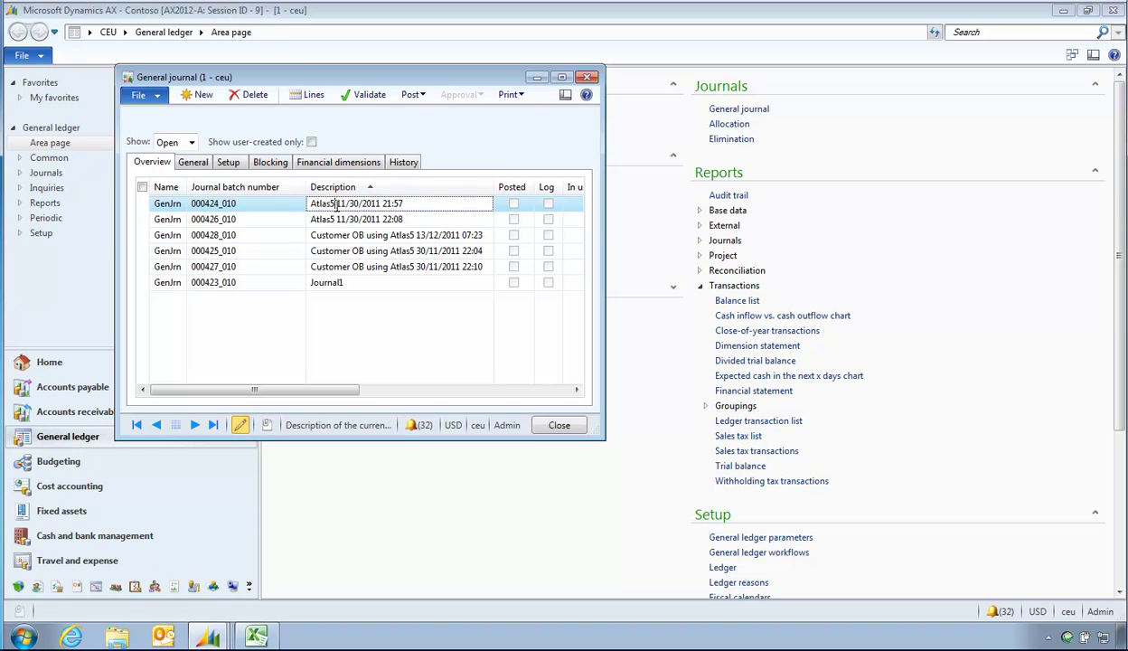
pyautogui.click(323, 250)
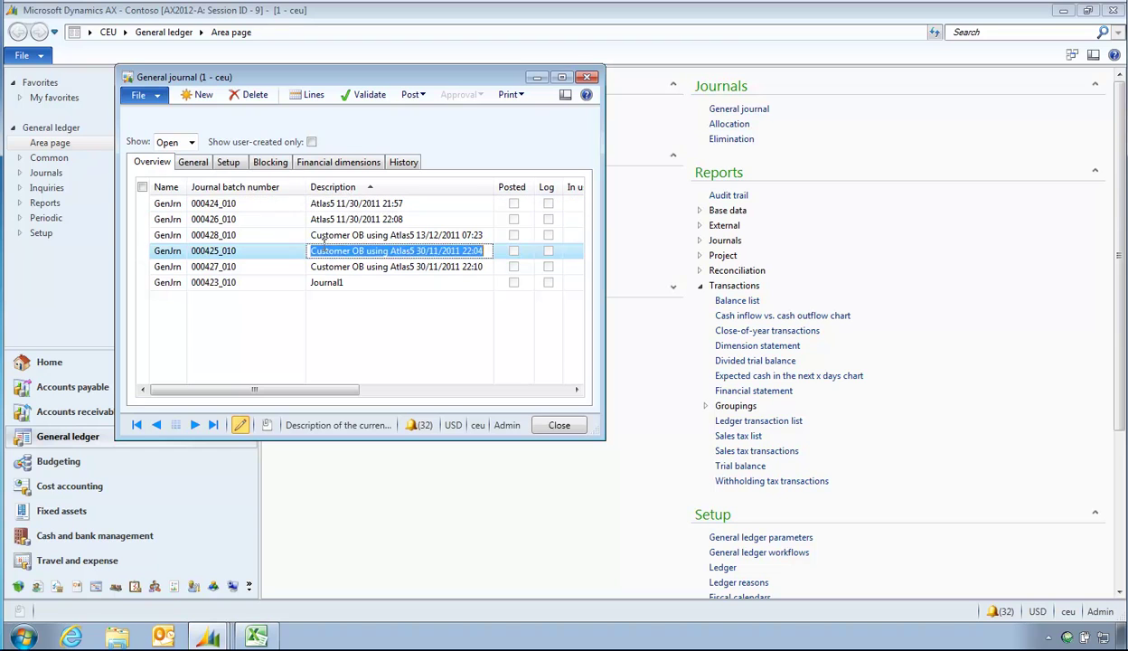
pyautogui.click(256, 235)
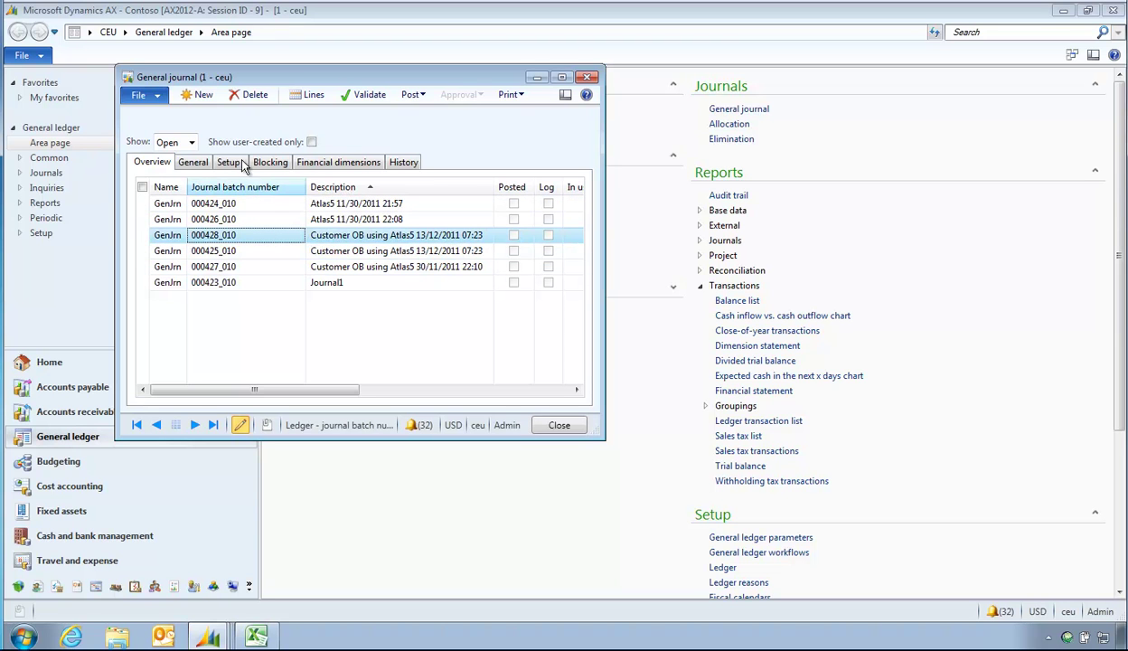
pyautogui.click(314, 97)
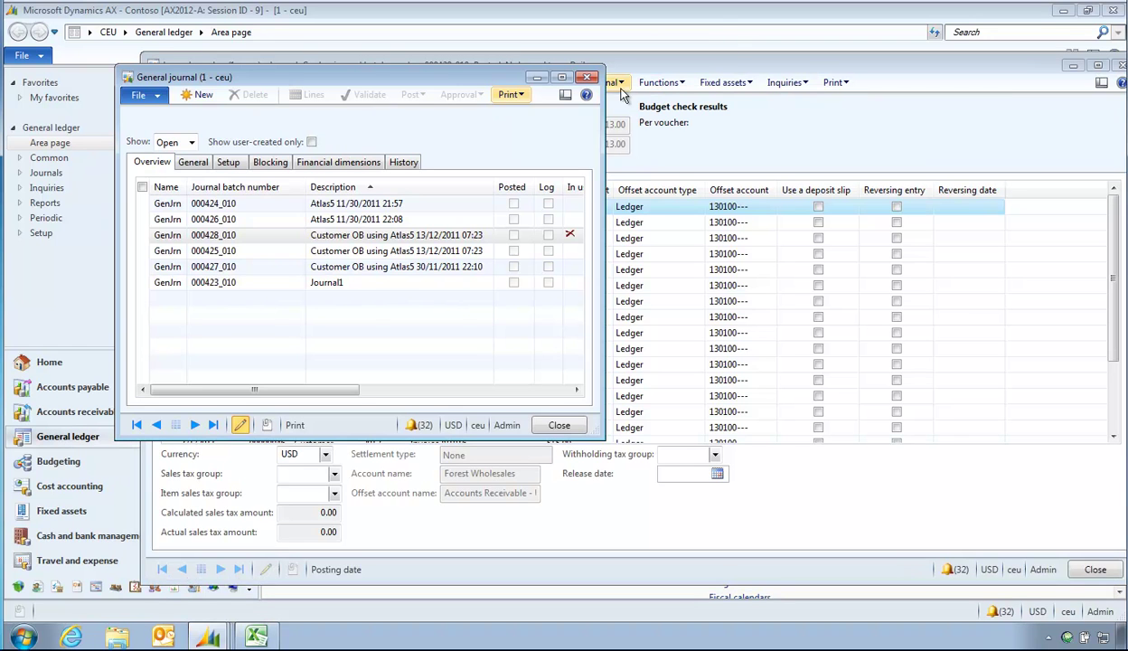
# Close the journal list and browse batch 000428_010's voucher lines, checking invoices IV1003 through IV1231.
pyautogui.click(588, 78)
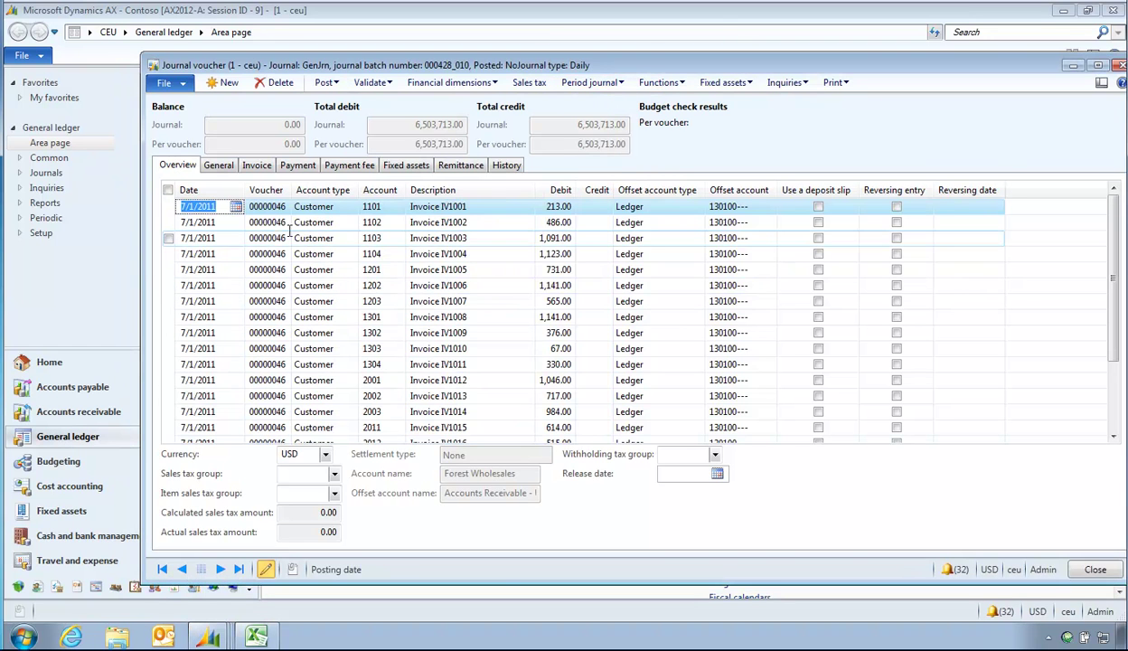
pyautogui.click(268, 234)
pyautogui.scroll(-20, 269, 231)
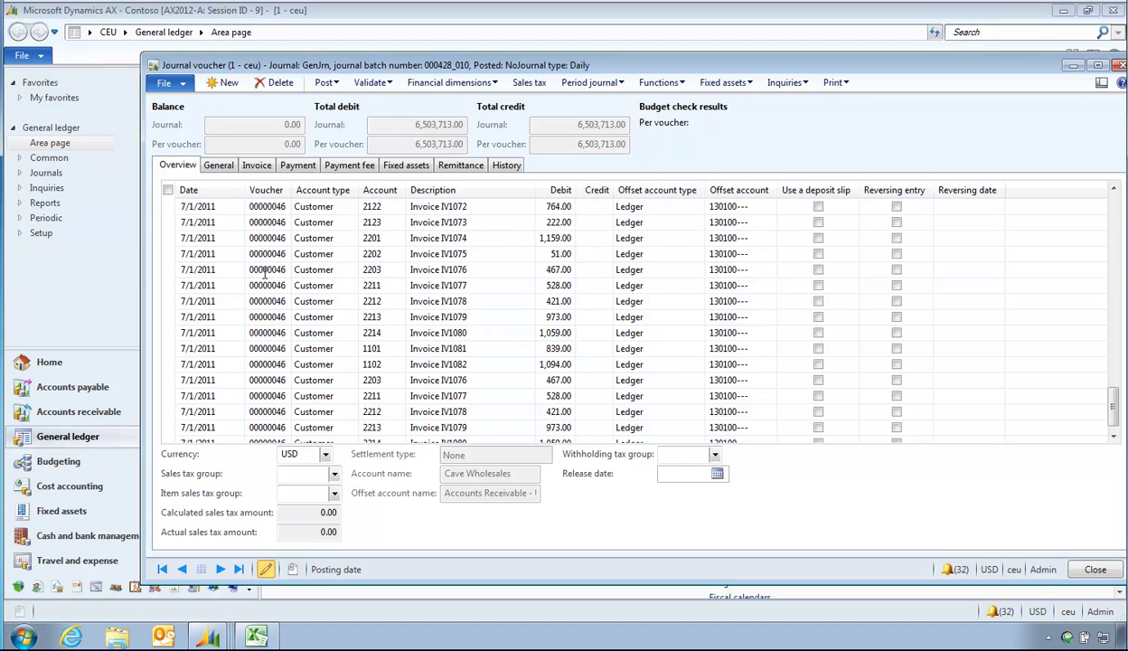
pyautogui.scroll(-20, 435, 348)
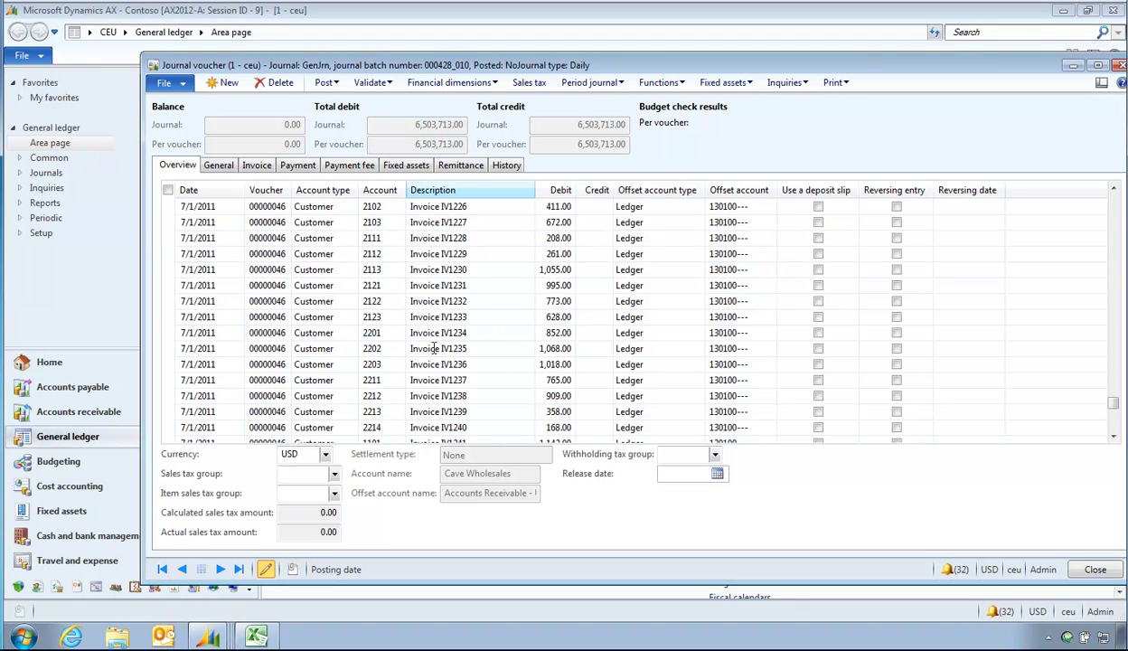
pyautogui.scroll(-5, 434, 349)
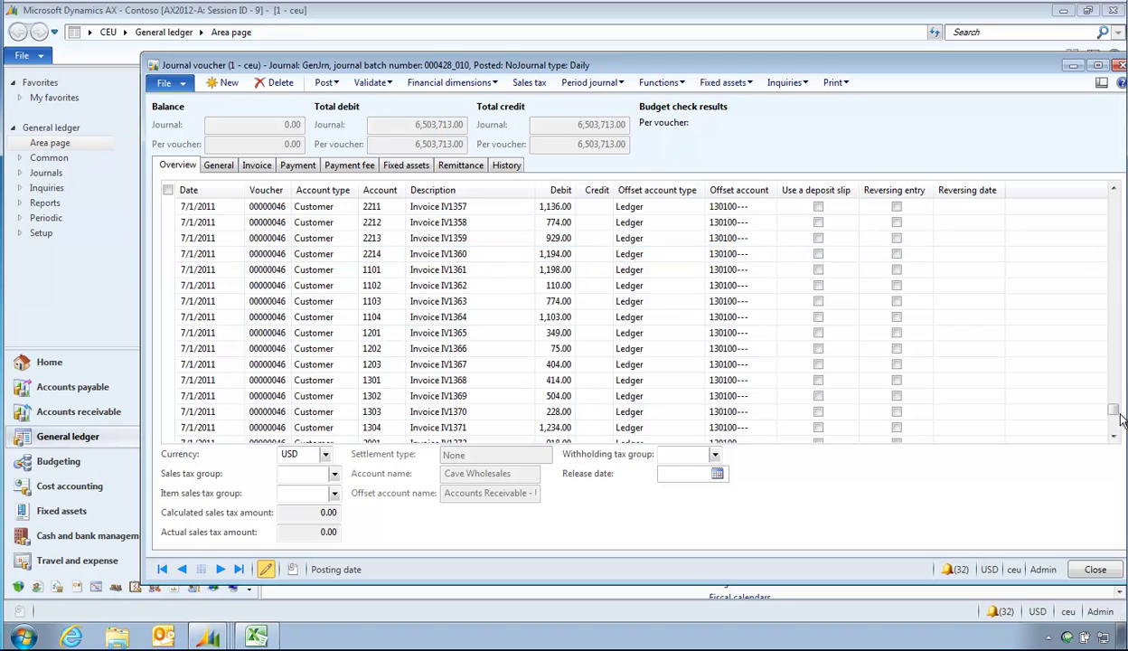
pyautogui.moveTo(1115, 422); pyautogui.dragTo(1116, 327)
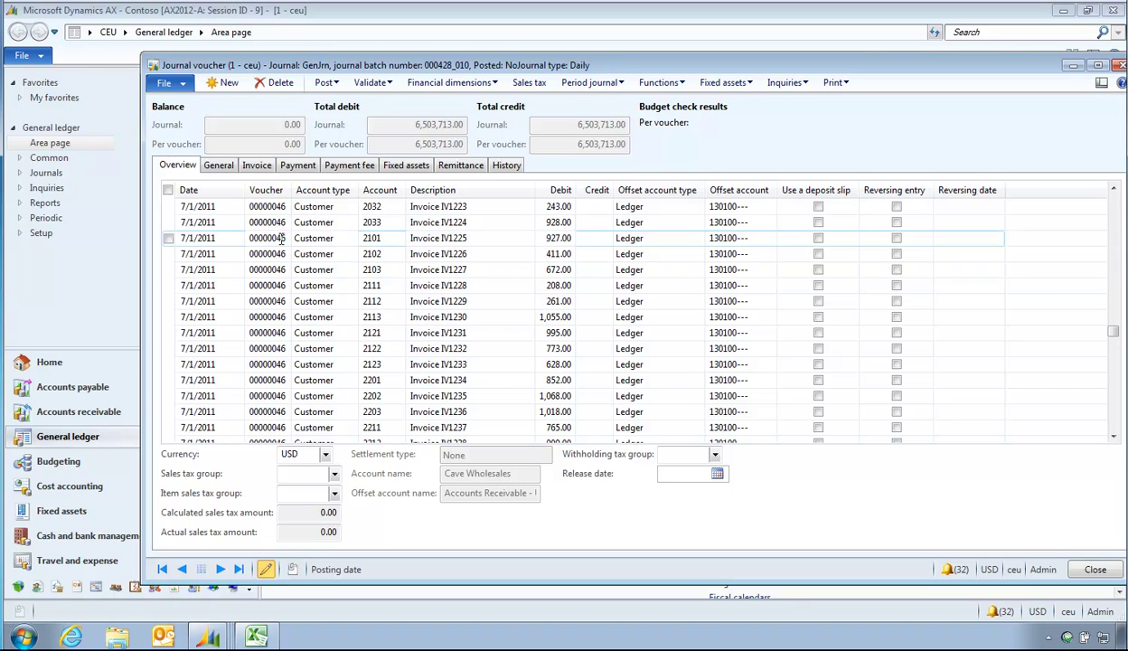
pyautogui.click(276, 228)
pyautogui.click(322, 304)
pyautogui.click(323, 304)
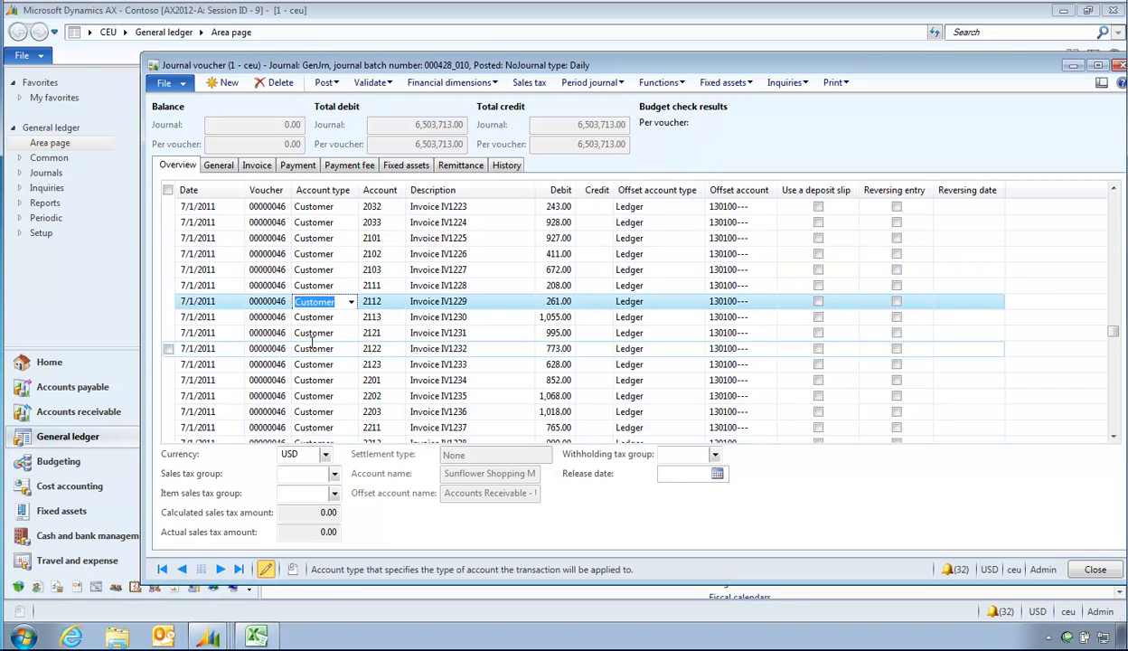
pyautogui.click(312, 334)
pyautogui.press('Up')
pyautogui.press('Up')
pyautogui.press('Up')
pyautogui.press('Up')
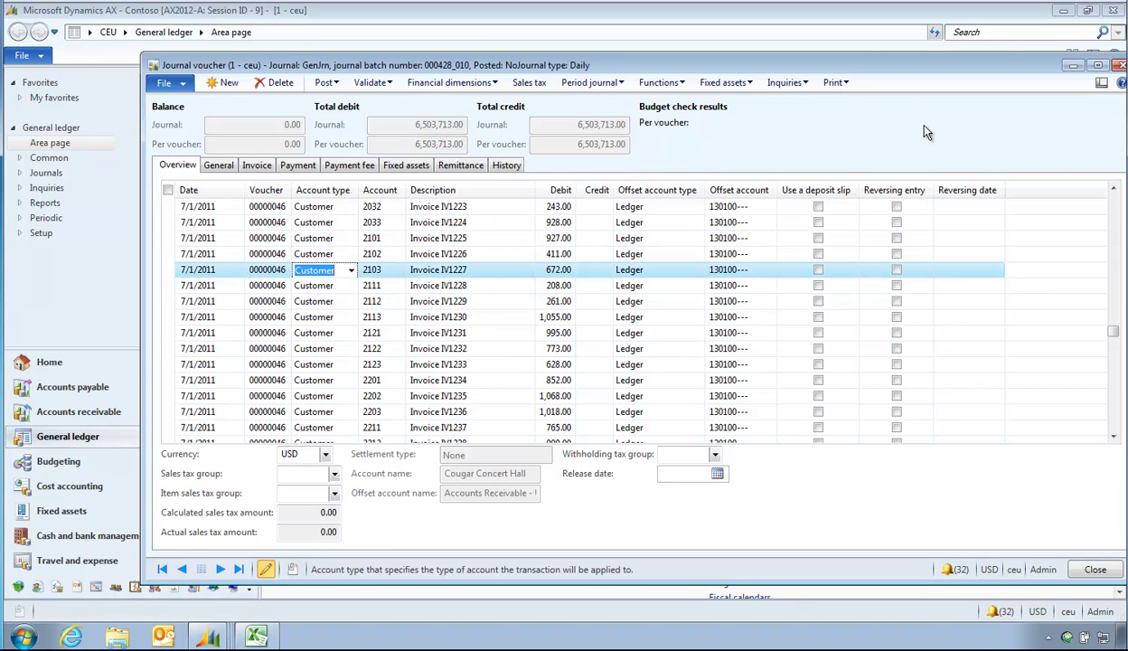
# Close the journal voucher lines and the Dynamics AX client to return to Excel.
pyautogui.click(1118, 66)
pyautogui.click(1114, 11)
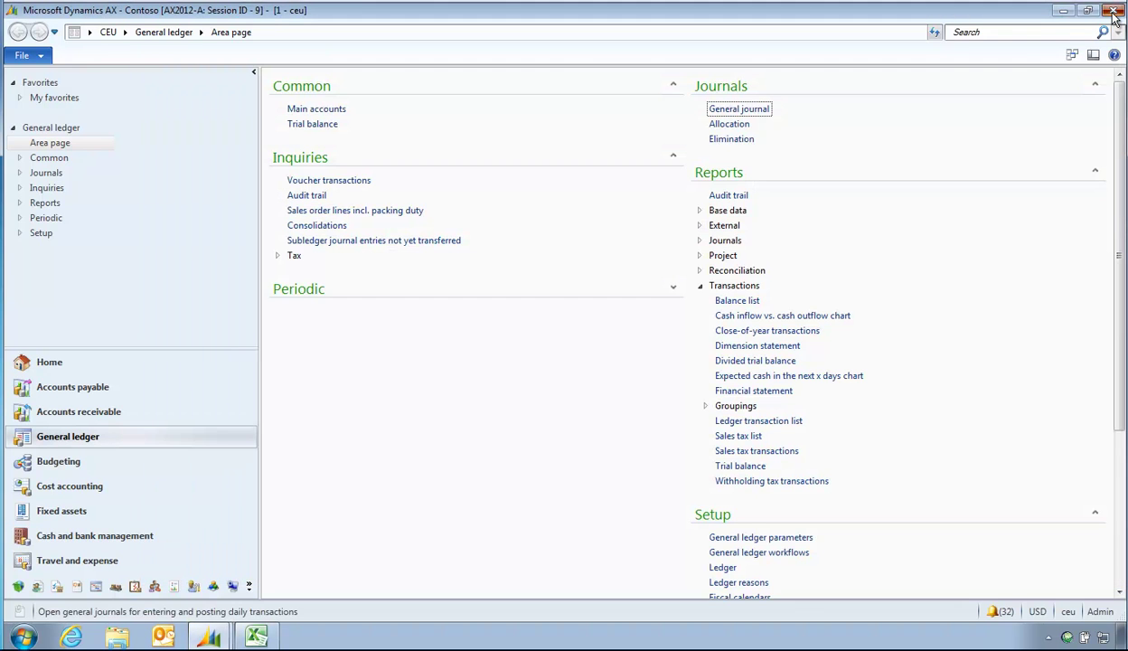